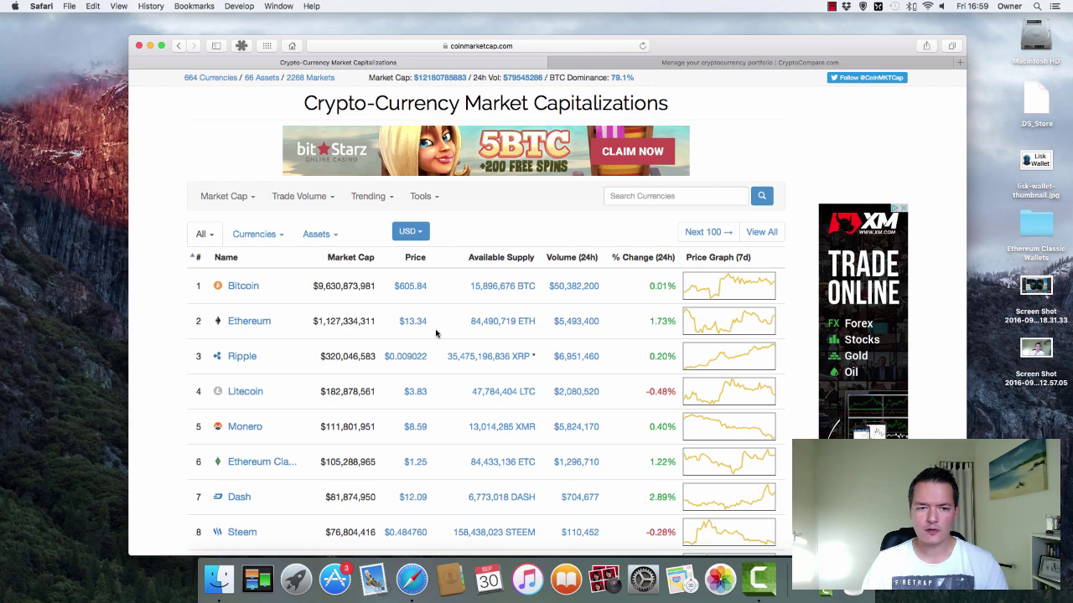
Look through the cryptocurrency rankings by market cap, including their prices and 24-hour changes
{"action": "scroll", "coordinate": [410, 352], "scroll_direction": "down", "scroll_amount": 3}
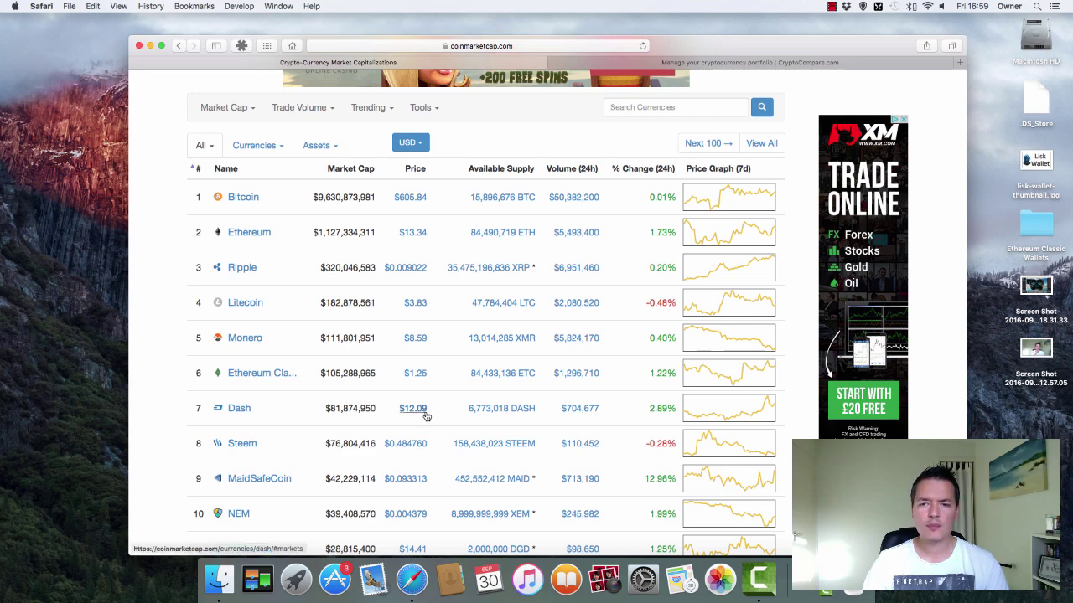
{"action": "scroll", "coordinate": [427, 414], "scroll_direction": "up", "scroll_amount": 1}
{"action": "scroll", "coordinate": [425, 414], "scroll_direction": "up", "scroll_amount": 3}
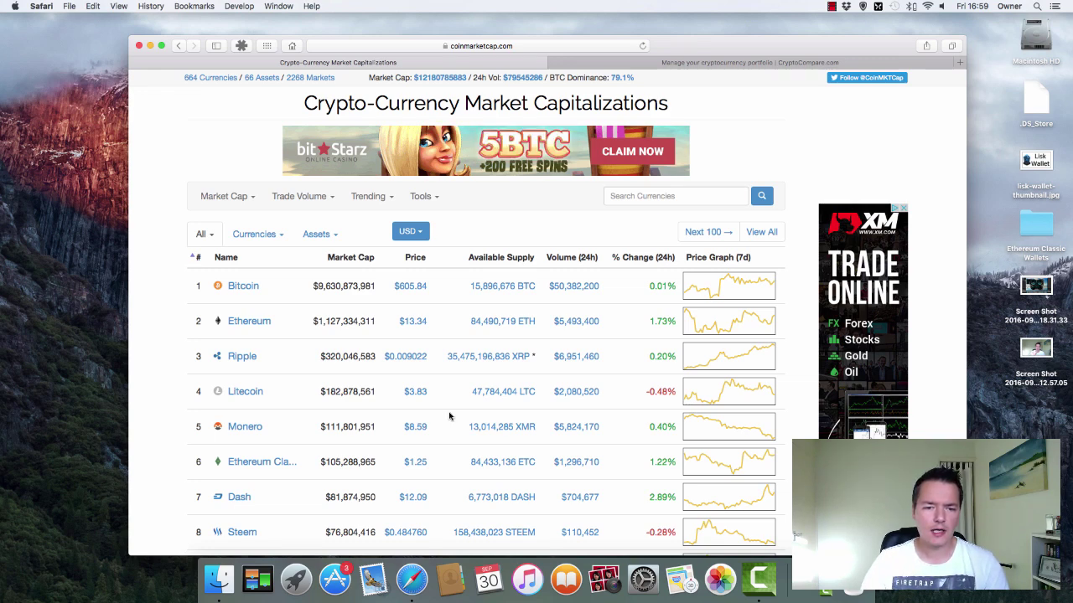
Switch to the CryptoCompare portfolio page and examine the total values of the Bitcoin and Litecoin holdings
{"action": "left_click", "coordinate": [645, 67]}
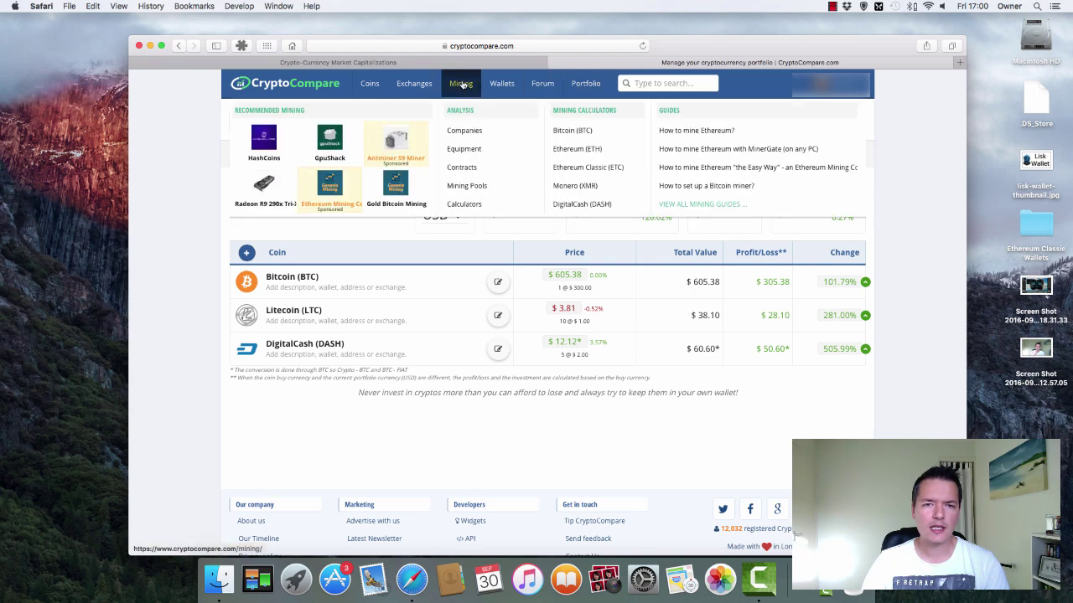
{"action": "mouse_move", "coordinate": [434, 84]}
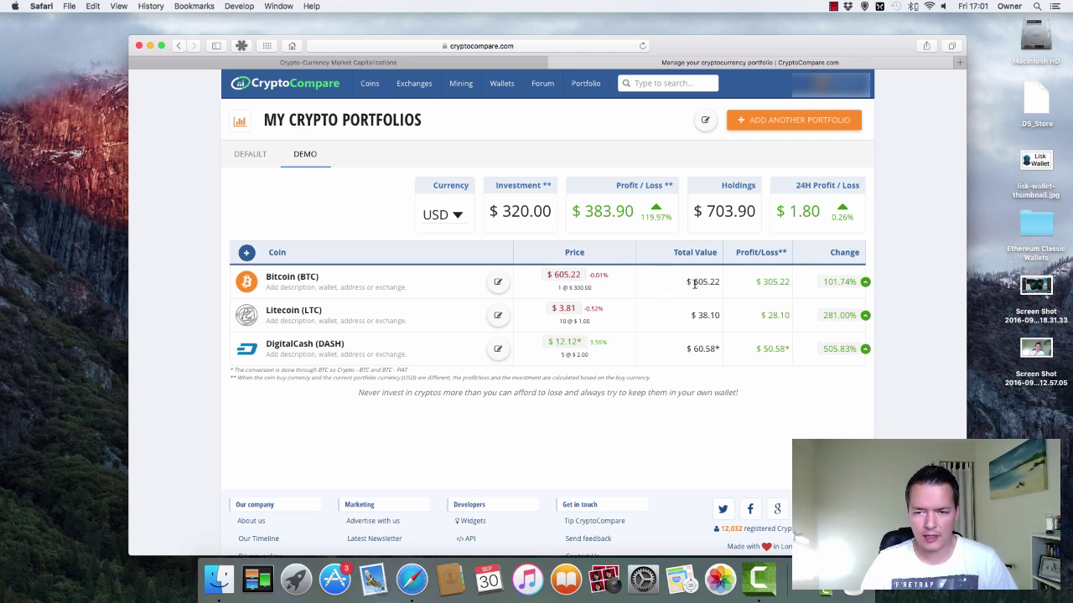
{"action": "left_click_drag", "start_coordinate": [694, 285], "coordinate": [719, 282]}
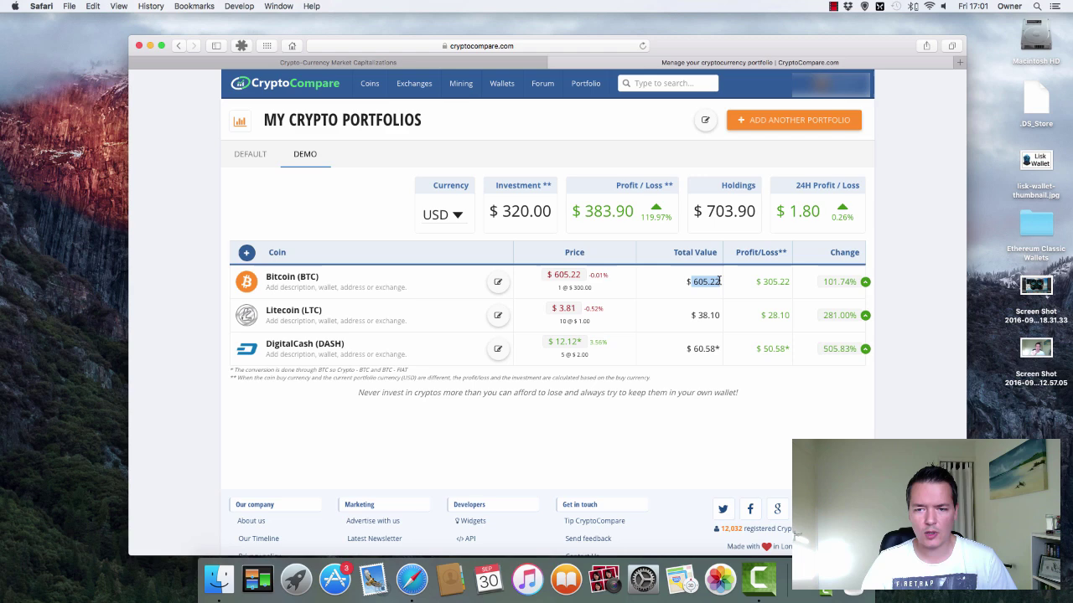
{"action": "left_click", "coordinate": [694, 314]}
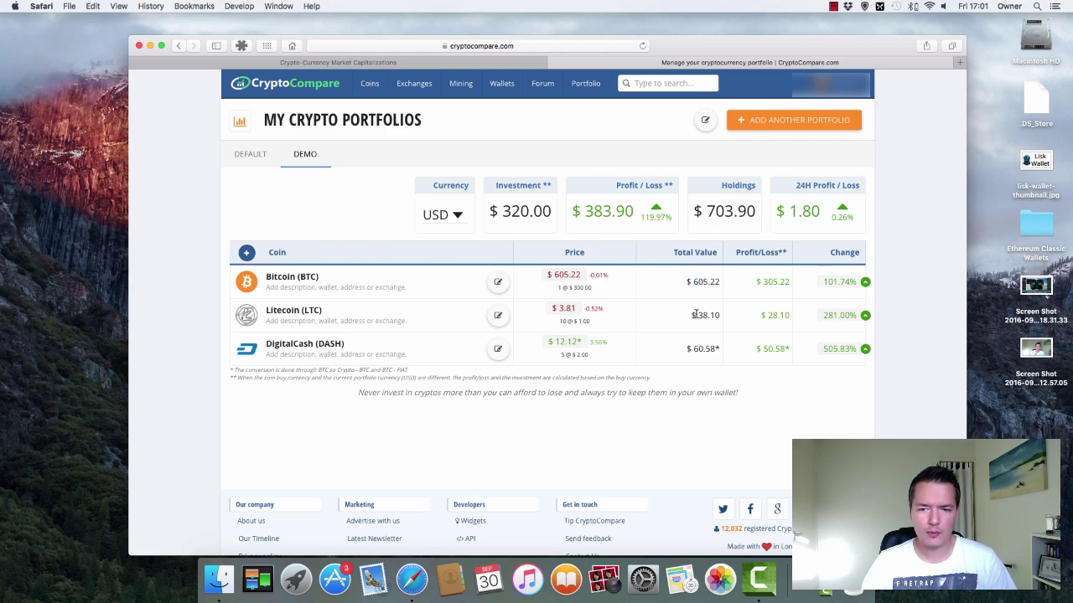
{"action": "left_click_drag", "start_coordinate": [695, 314], "coordinate": [719, 315]}
{"action": "left_click", "coordinate": [695, 306]}
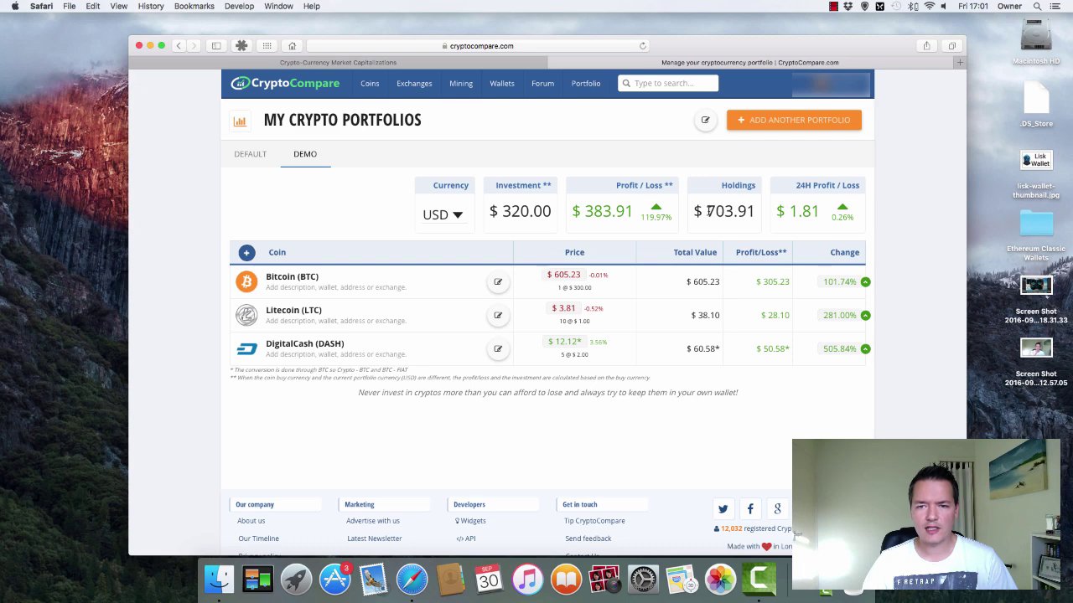
Check the overall holdings figure of the Demo portfolio
{"action": "left_click_drag", "start_coordinate": [706, 211], "coordinate": [757, 212]}
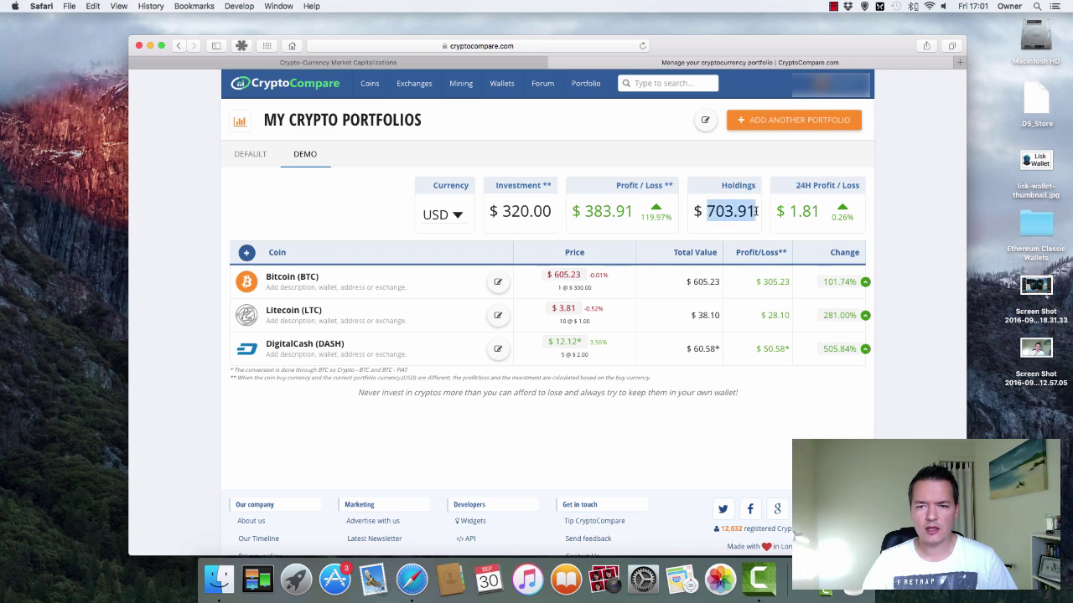
{"action": "left_click", "coordinate": [755, 211]}
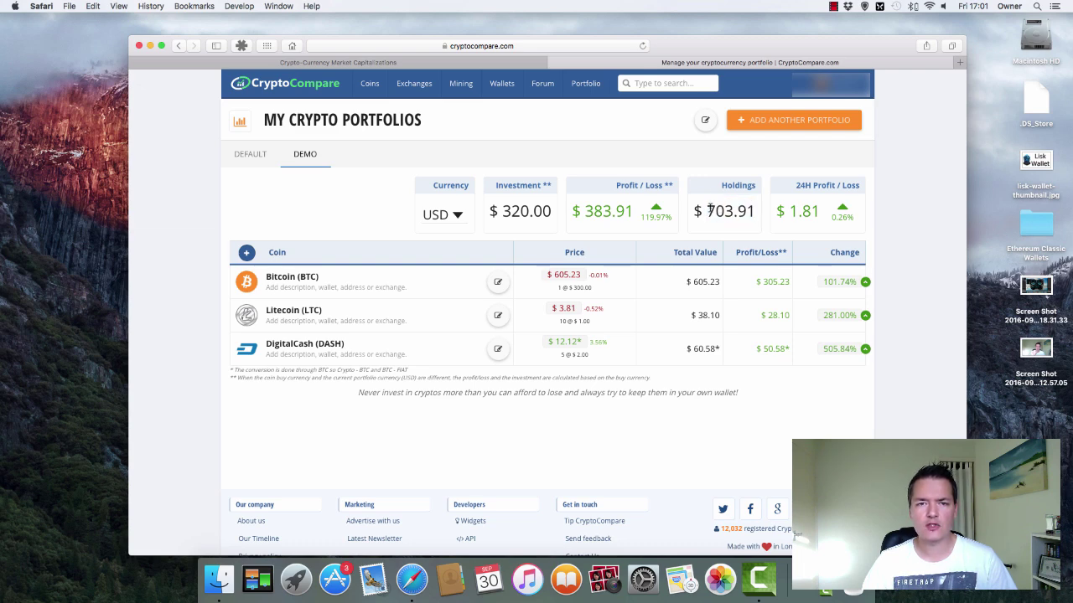
{"action": "left_click_drag", "start_coordinate": [709, 211], "coordinate": [754, 209]}
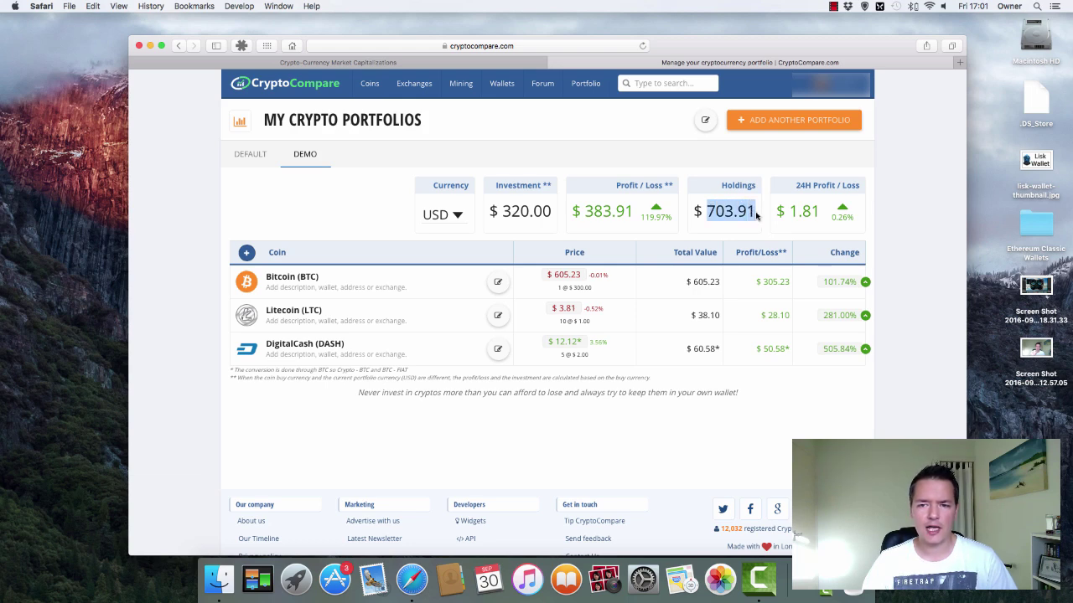
{"action": "left_click", "coordinate": [752, 212]}
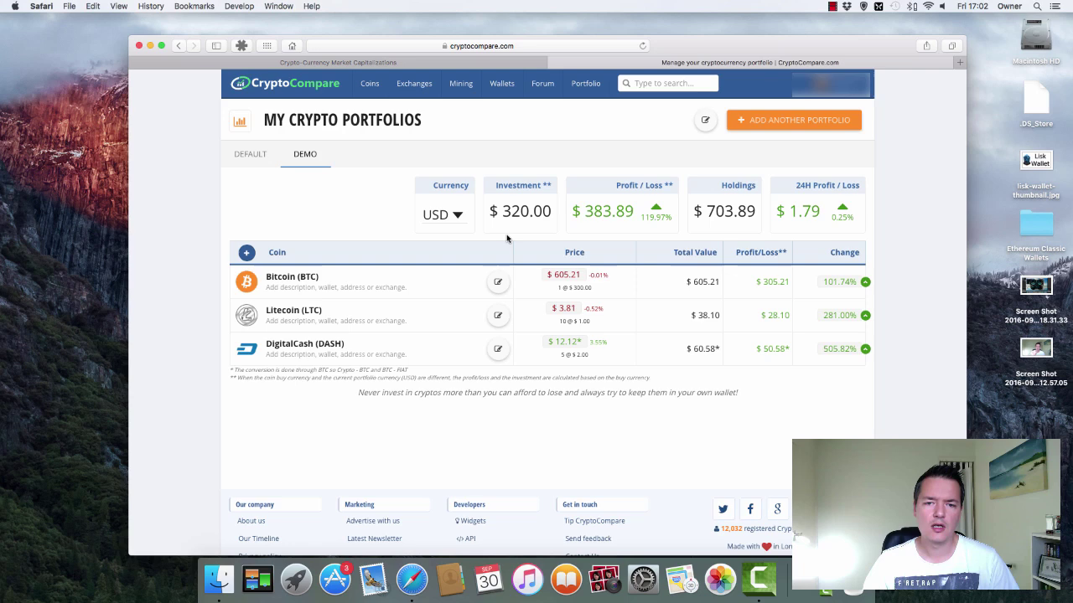
Start a new coin entry in the Demo portfolio for Nxt (NXT) with an amount of 1000
{"action": "left_click", "coordinate": [247, 253]}
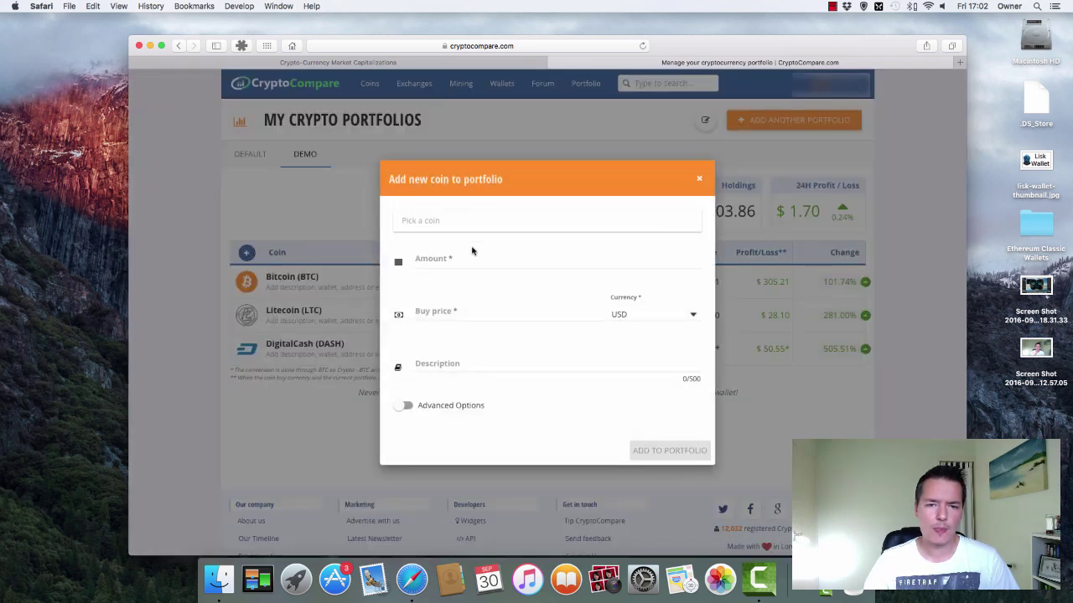
{"action": "left_click", "coordinate": [477, 223]}
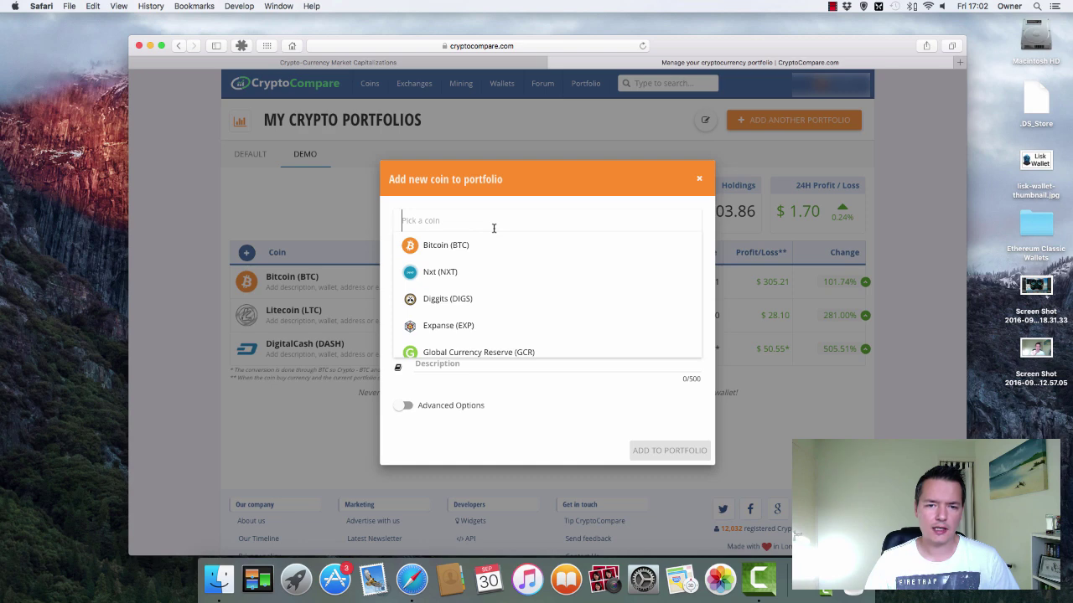
{"action": "left_click", "coordinate": [447, 274]}
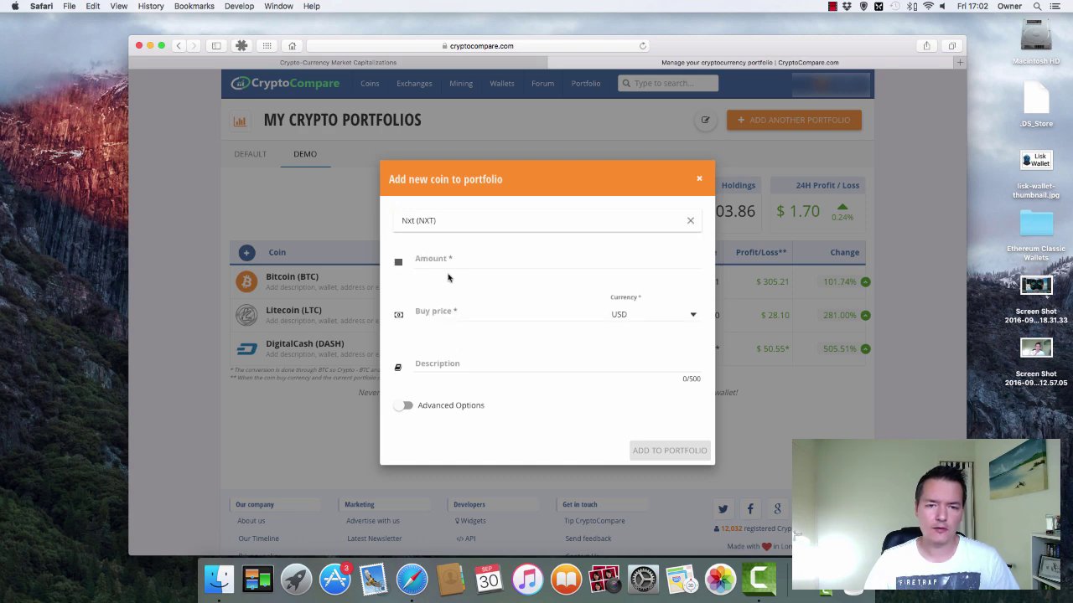
{"action": "left_click", "coordinate": [439, 262]}
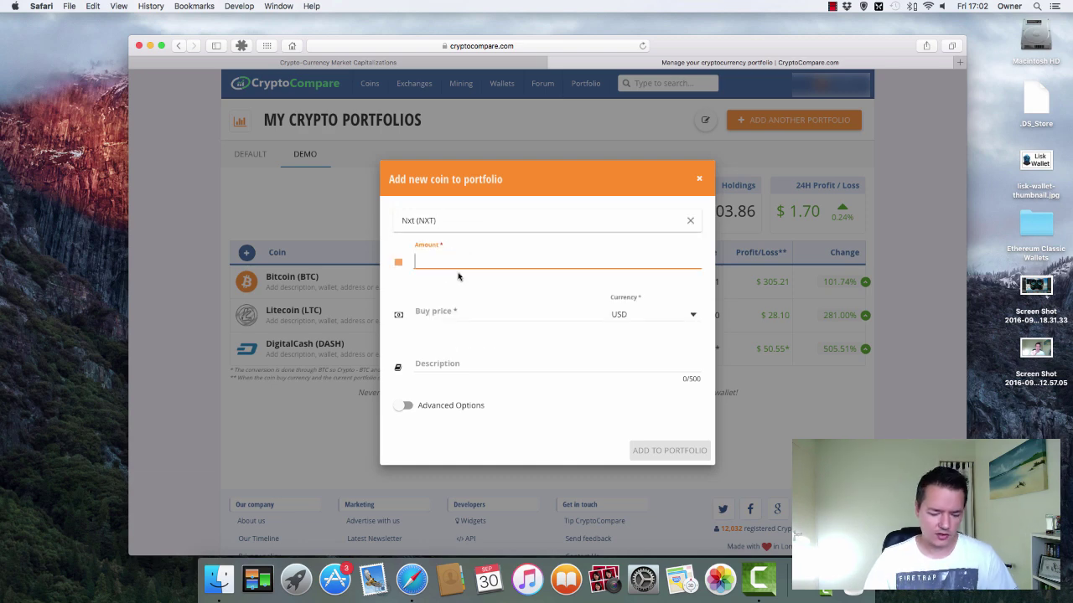
{"action": "type", "text": "1000"}
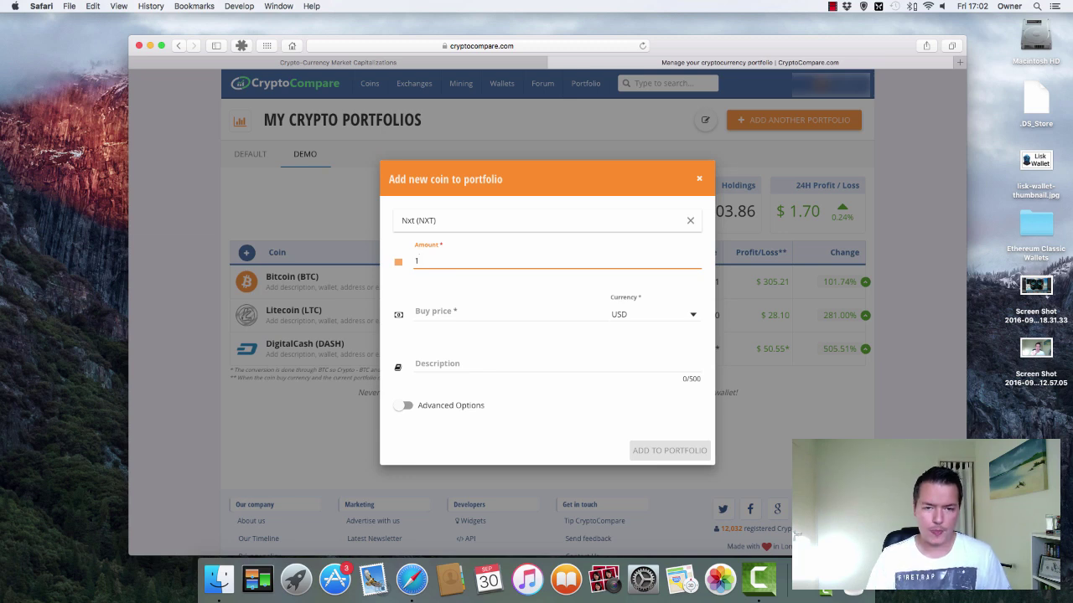
Set the Nxt buy price to 0.01 USD, leave the description empty and add the coin to the portfolio
{"action": "left_click", "coordinate": [447, 310]}
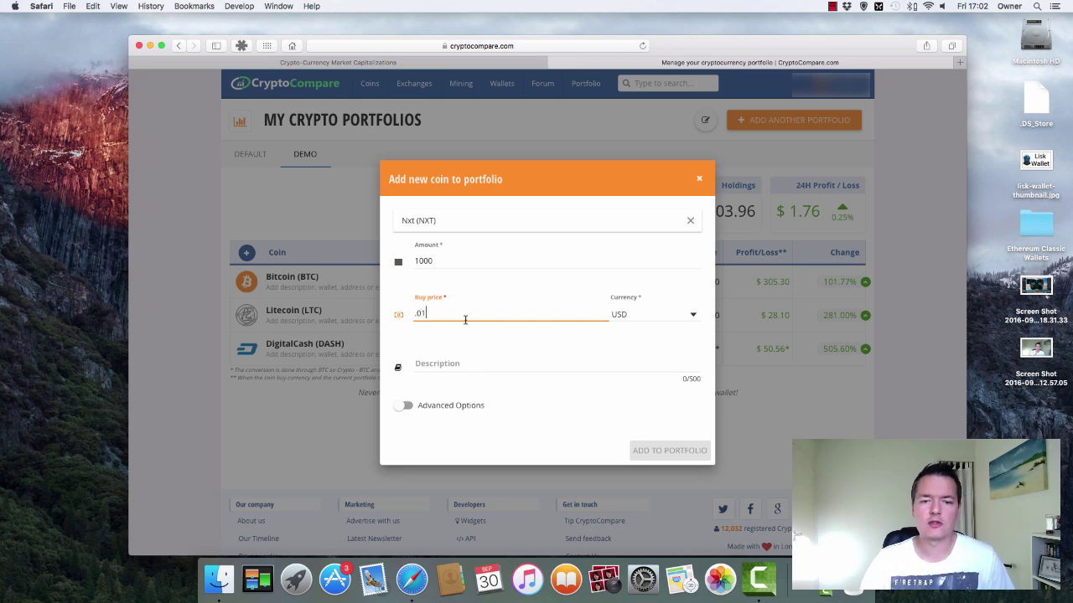
{"action": "left_click", "coordinate": [626, 314]}
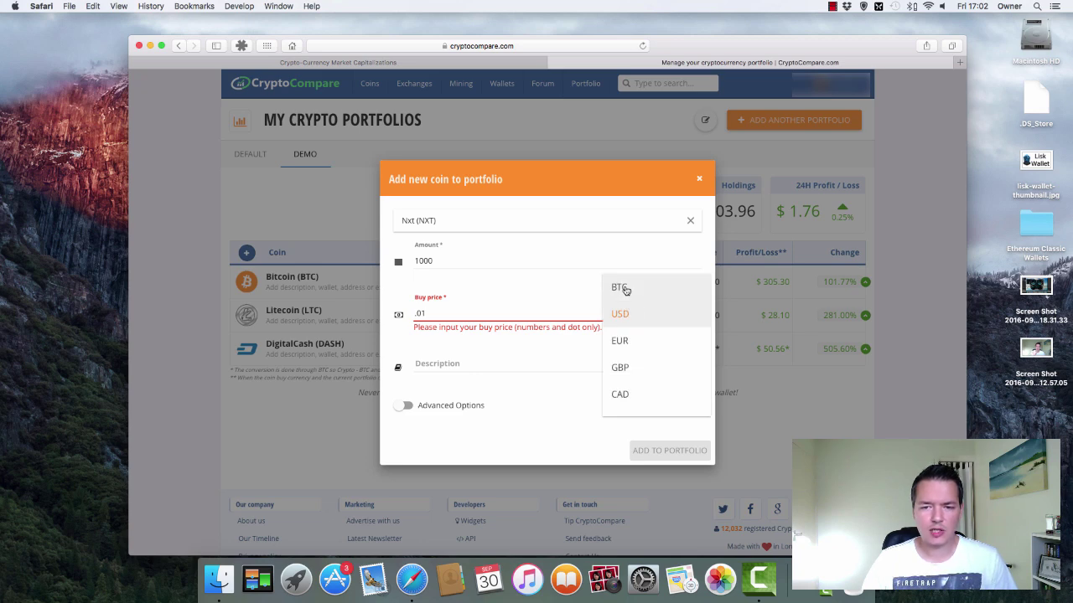
{"action": "left_click", "coordinate": [625, 315]}
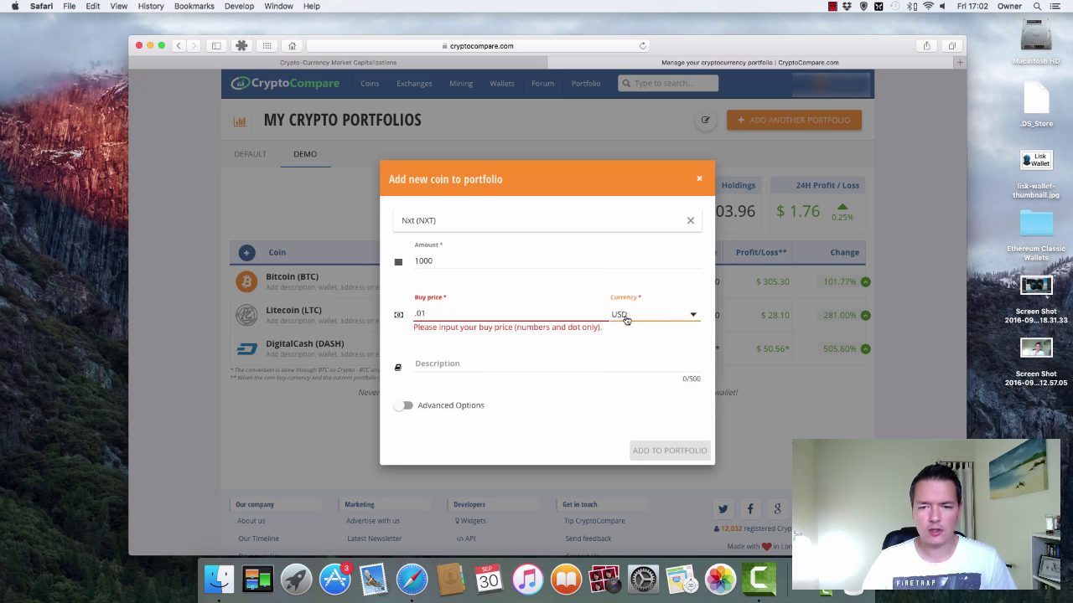
{"action": "left_click", "coordinate": [508, 312]}
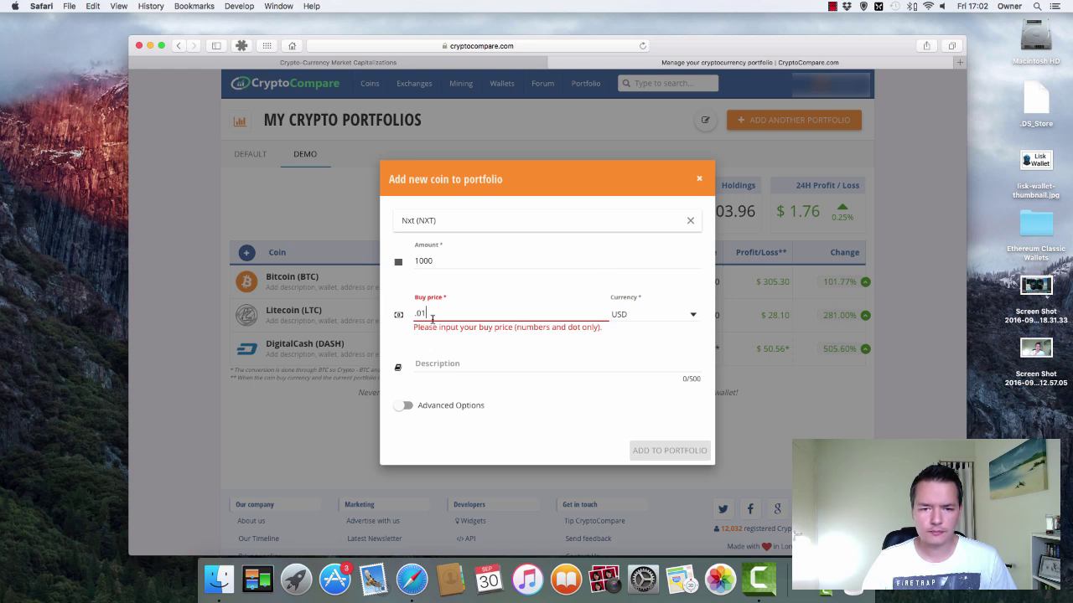
{"action": "key", "text": "Left"}
{"action": "key", "text": "Left"}
{"action": "key", "text": "Left"}
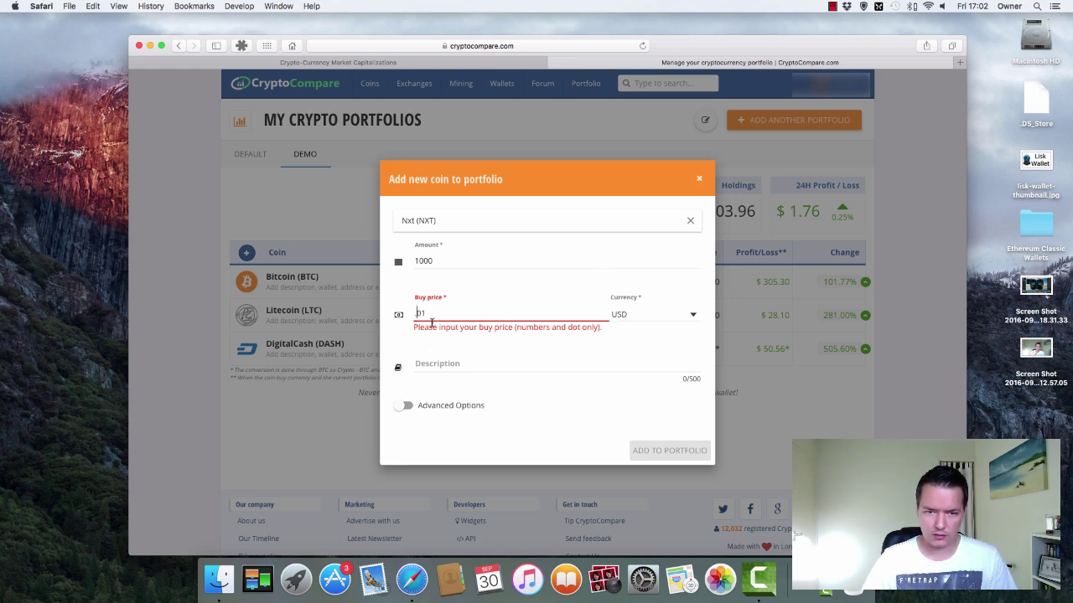
{"action": "type", "text": "0."}
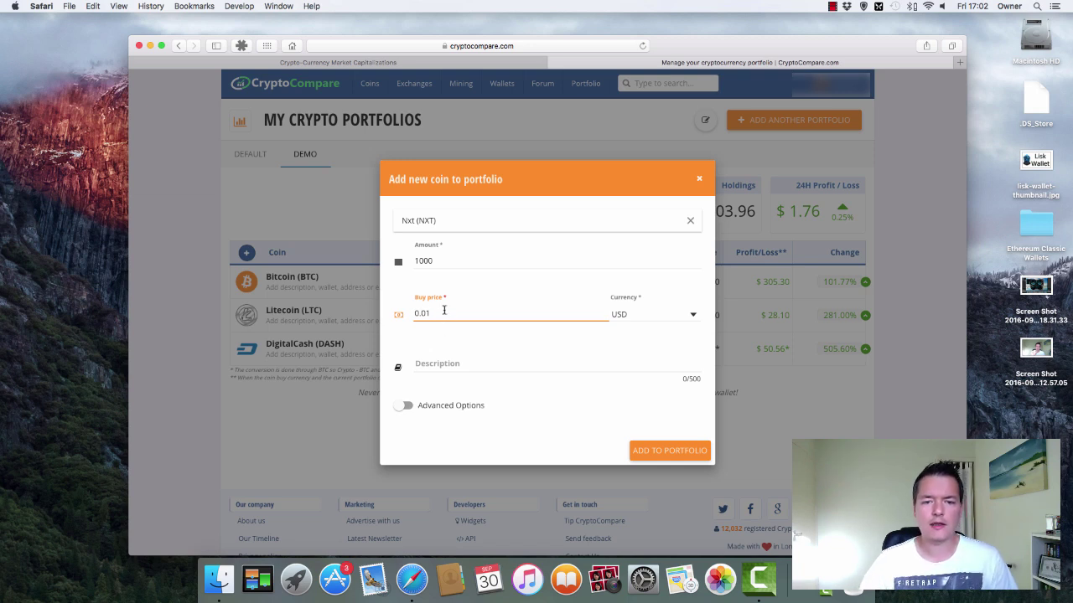
{"action": "left_click", "coordinate": [425, 361]}
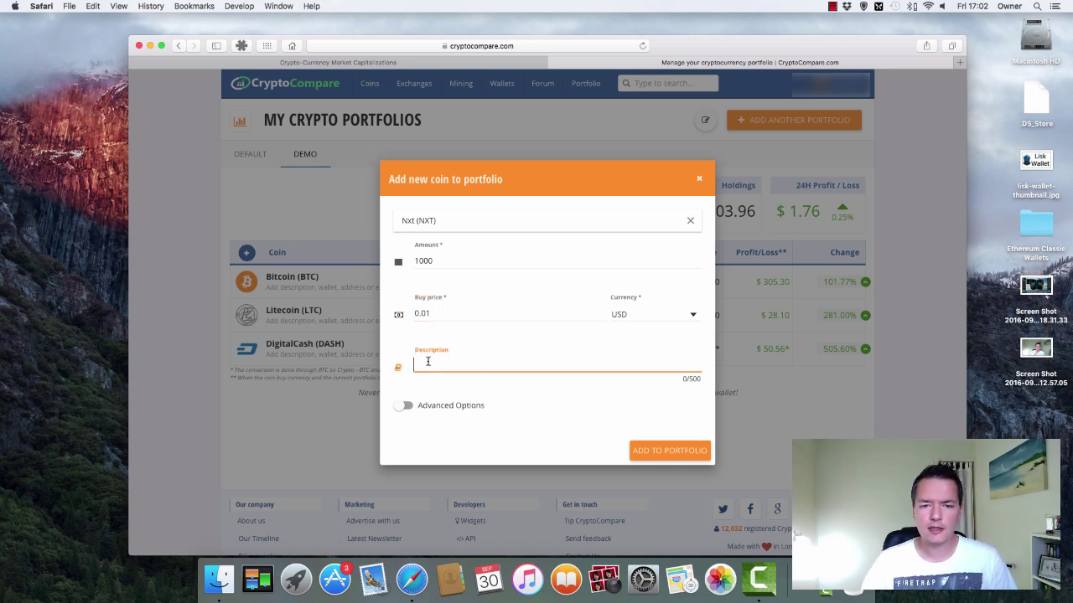
{"action": "left_click", "coordinate": [665, 452]}
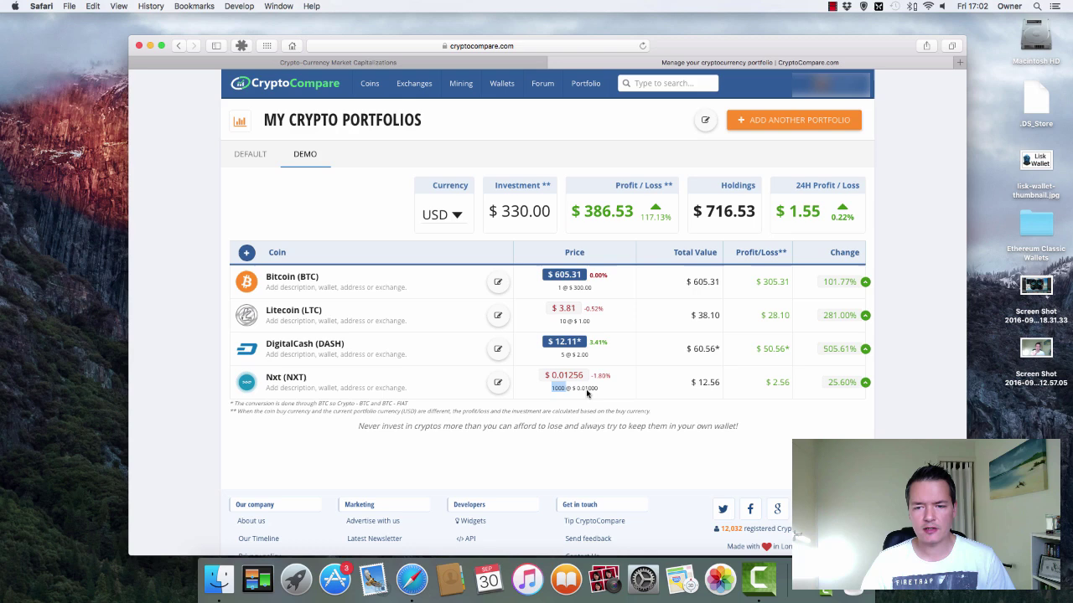
Examine the total value of the Nxt holding and the portfolio's updated overall holdings
{"action": "left_click_drag", "start_coordinate": [700, 384], "coordinate": [726, 386]}
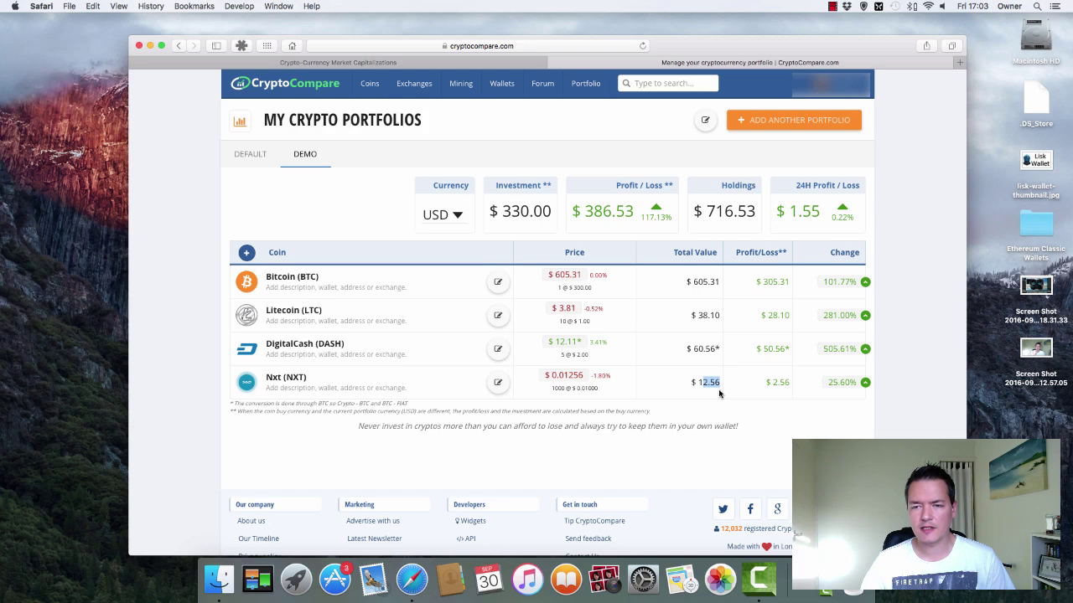
{"action": "left_click", "coordinate": [718, 394]}
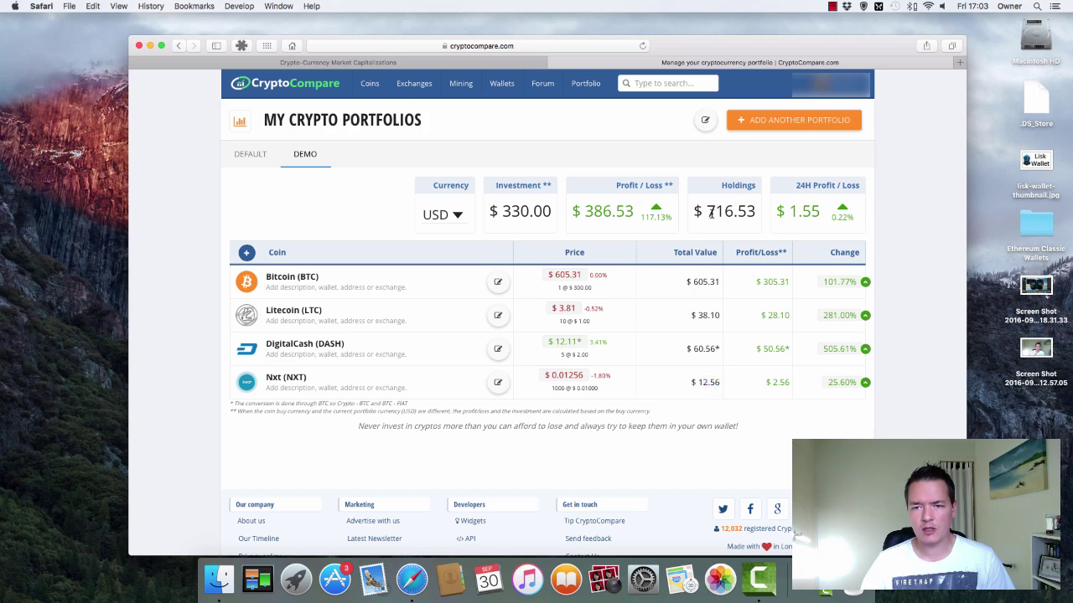
{"action": "left_click_drag", "start_coordinate": [711, 214], "coordinate": [753, 212]}
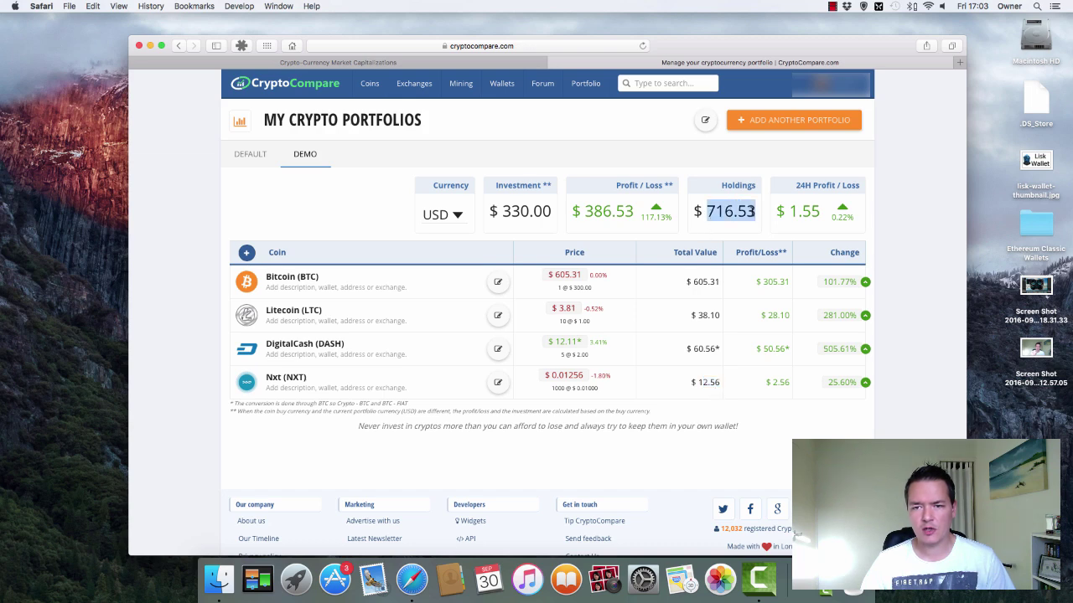
Start a new coin entry for Expanse (EXP) with an amount of 500 and a buy price of 0.10 USD
{"action": "left_click", "coordinate": [246, 253]}
{"action": "left_click", "coordinate": [471, 225]}
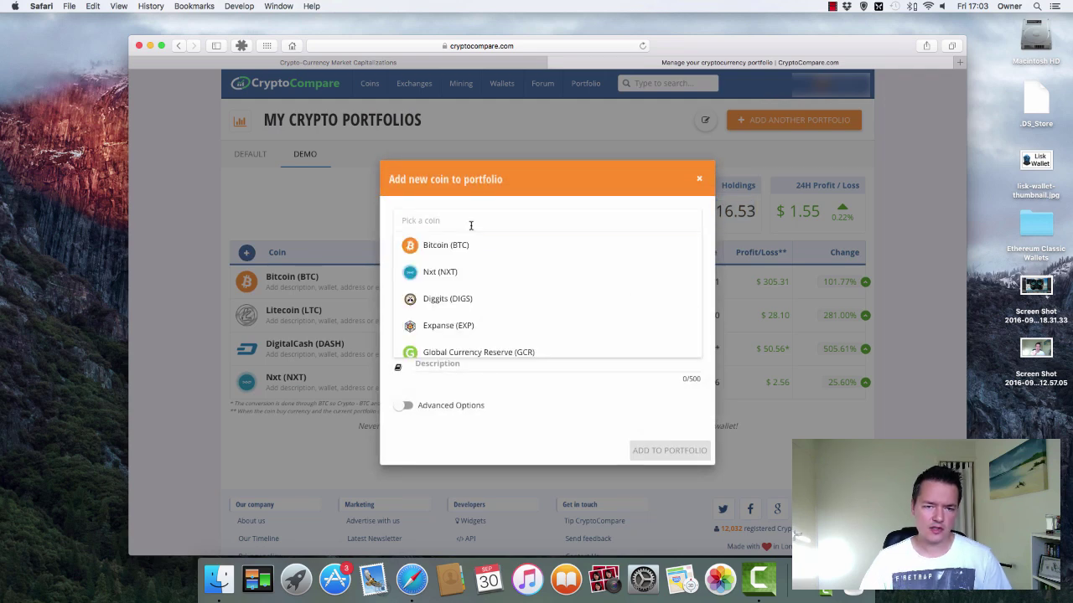
{"action": "left_click", "coordinate": [450, 325]}
{"action": "left_click", "coordinate": [435, 258]}
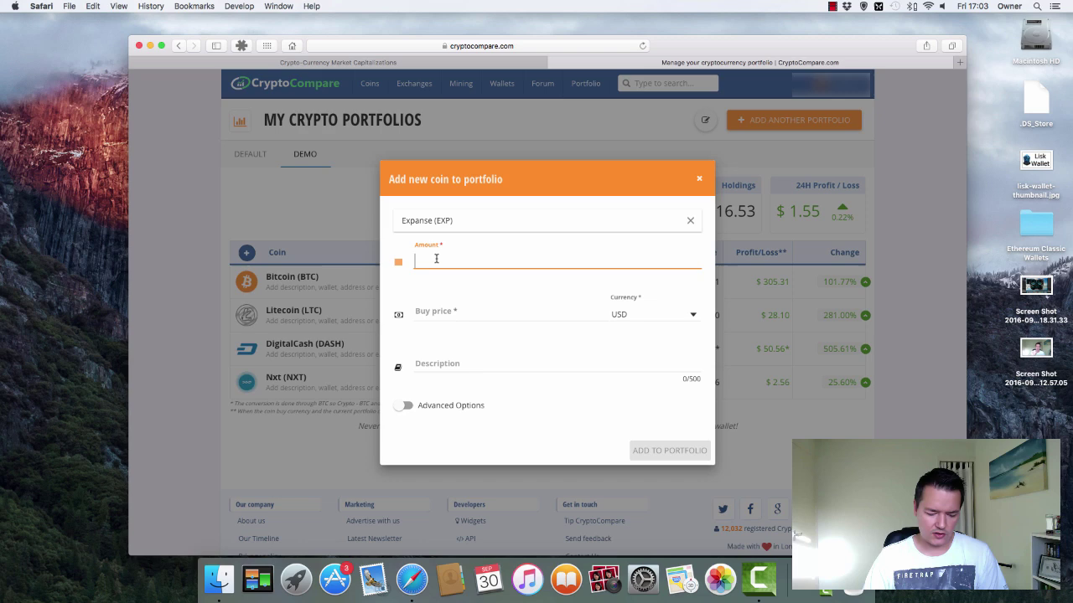
{"action": "type", "text": "500"}
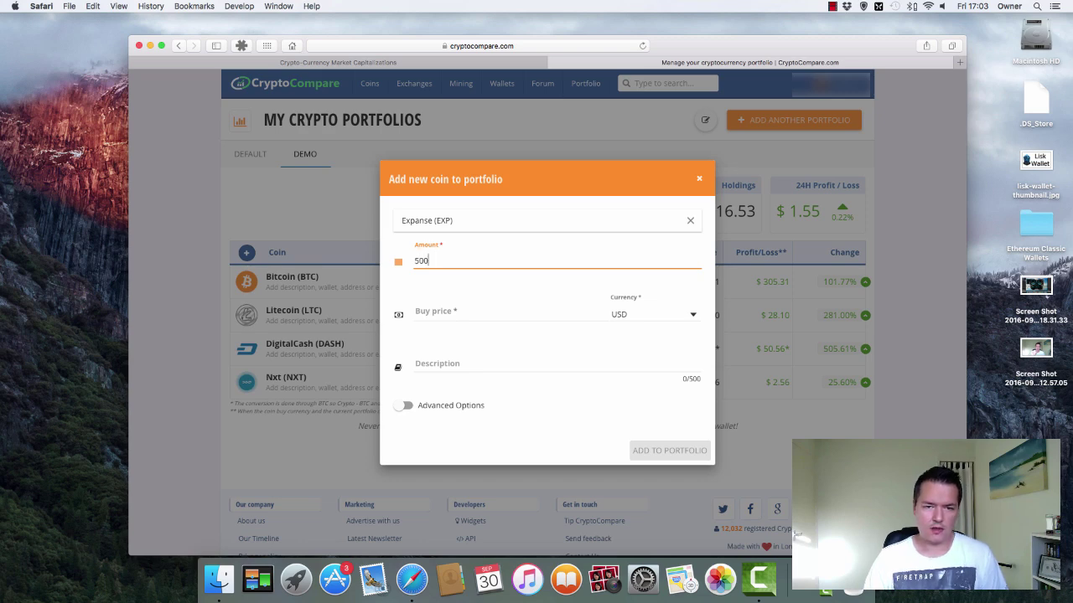
{"action": "left_click", "coordinate": [430, 314]}
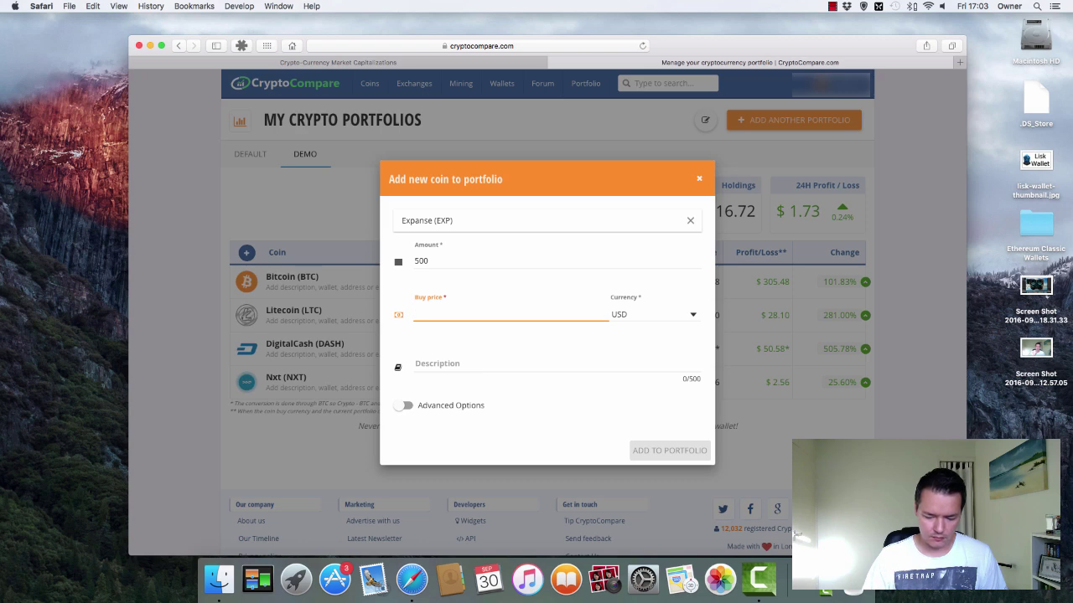
{"action": "type", "text": "0.10"}
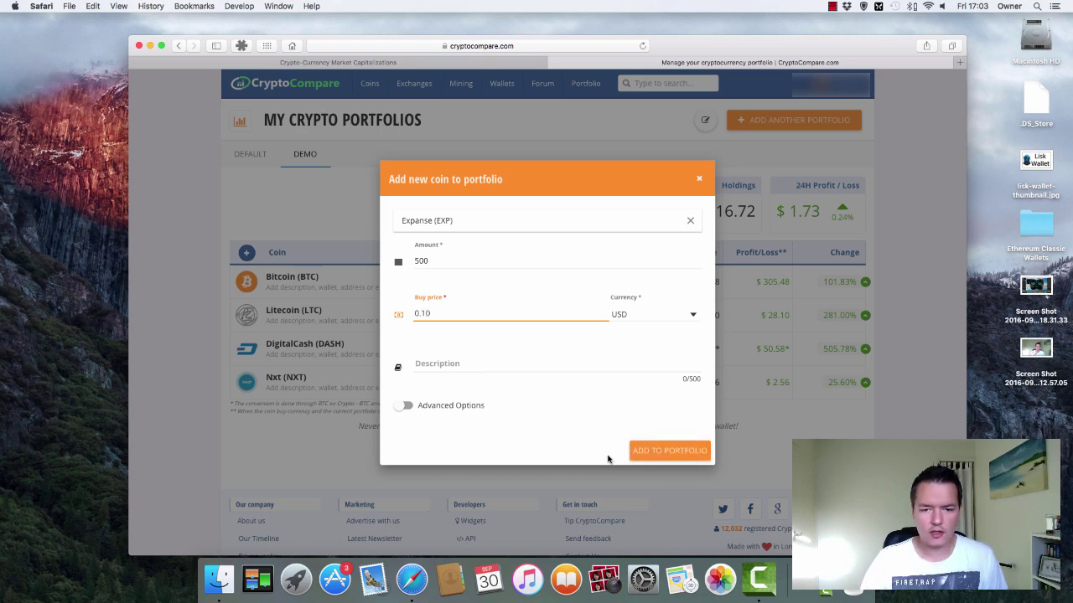
Show the advanced storage options for the Expanse entry and enter "web wallet - web address" as its description
{"action": "left_click", "coordinate": [405, 406]}
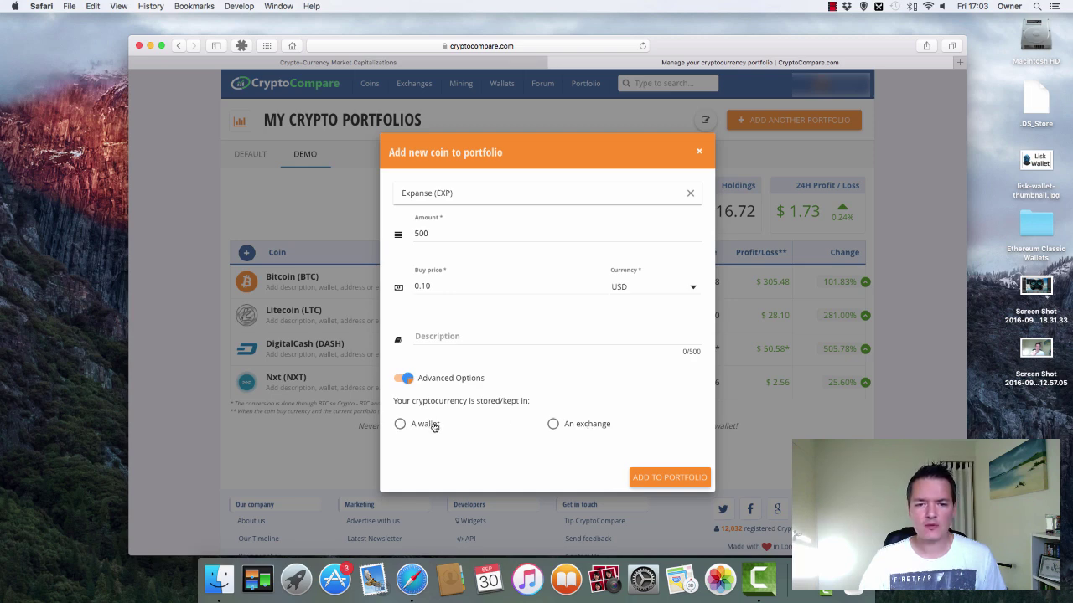
{"action": "left_click", "coordinate": [447, 337]}
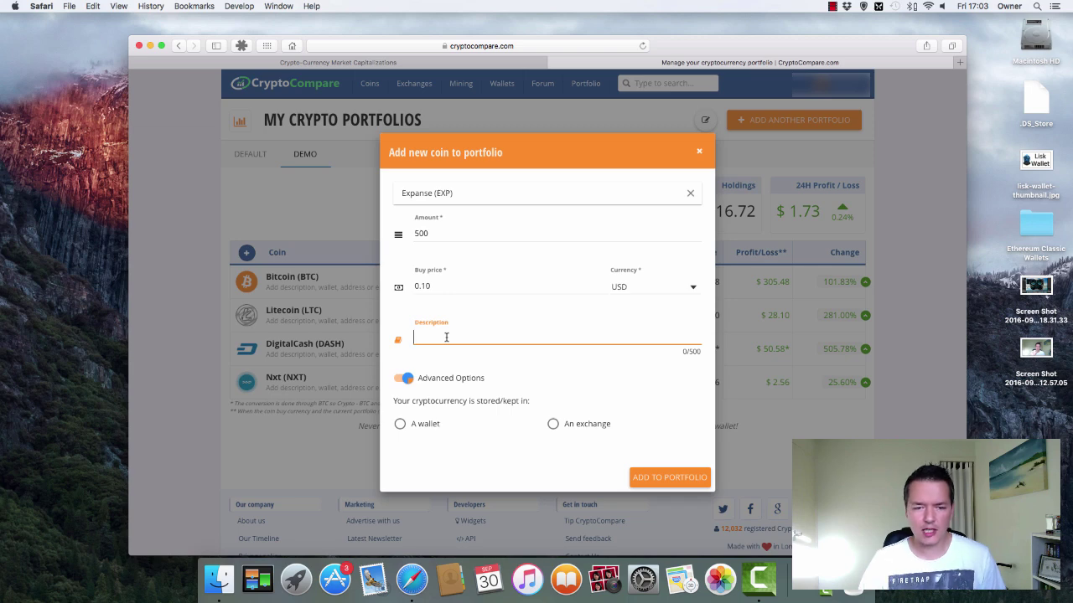
{"action": "type", "text": "web wa"}
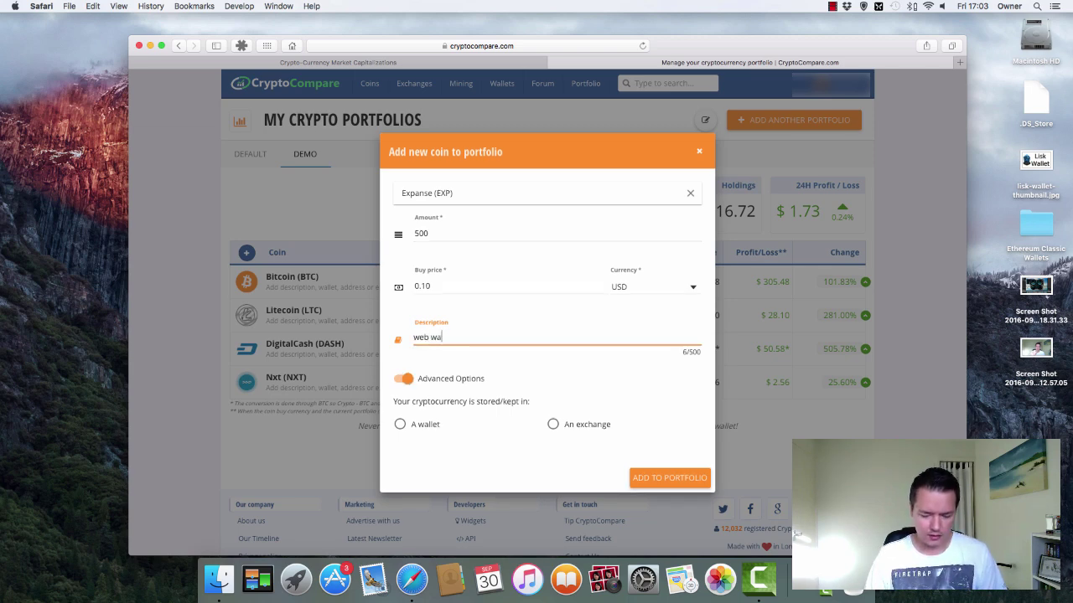
{"action": "type", "text": "llet "}
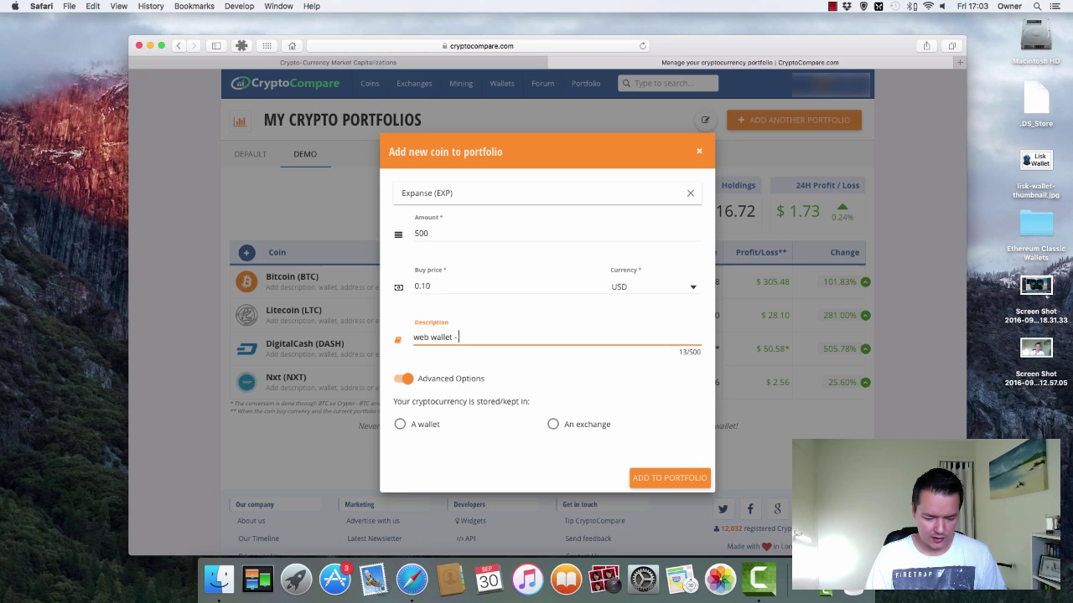
{"action": "type", "text": "- web add"}
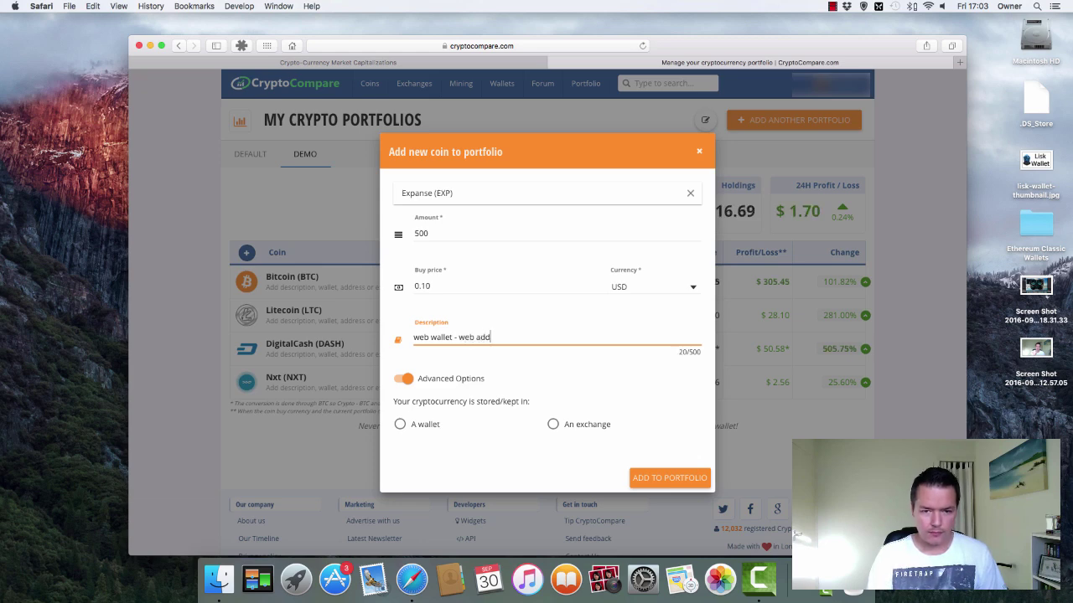
{"action": "type", "text": "ress"}
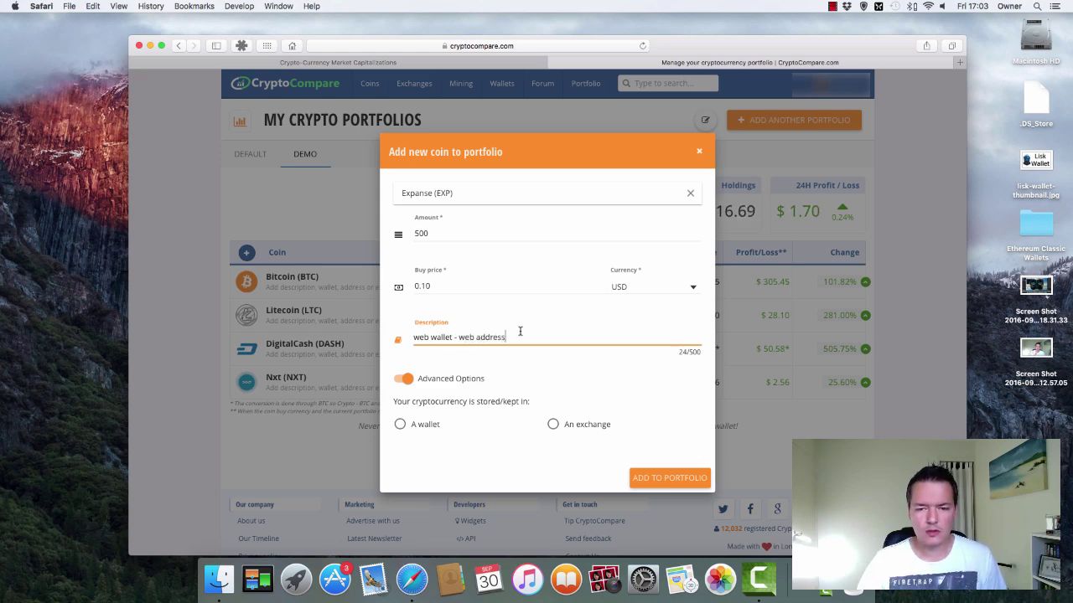
Turn the advanced options back off after checking the wallet storage choice, and add the Expanse coin to the portfolio
{"action": "left_click", "coordinate": [424, 426]}
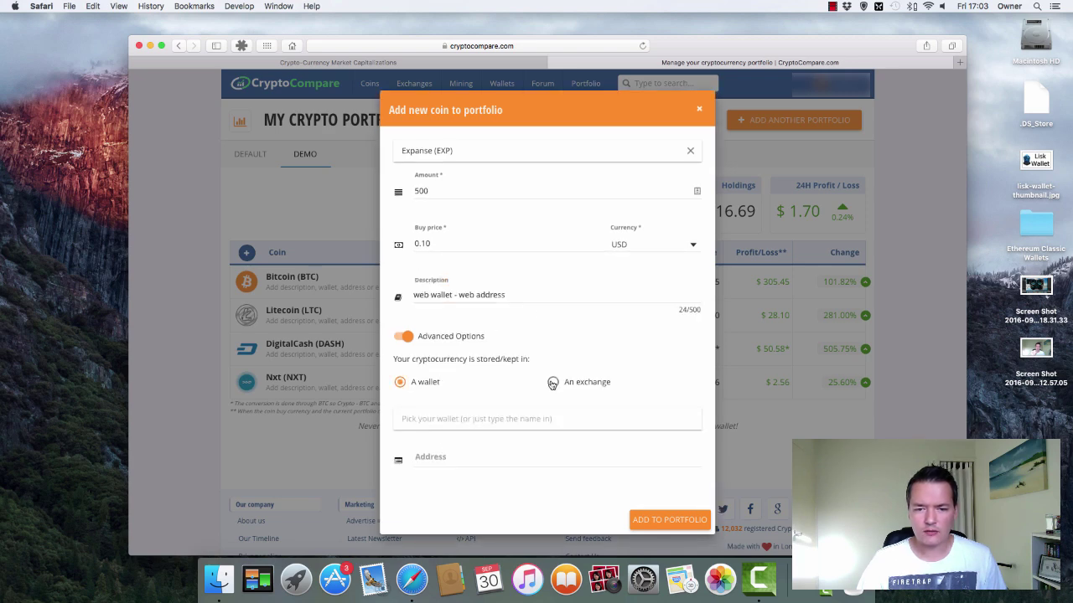
{"action": "left_click", "coordinate": [404, 336]}
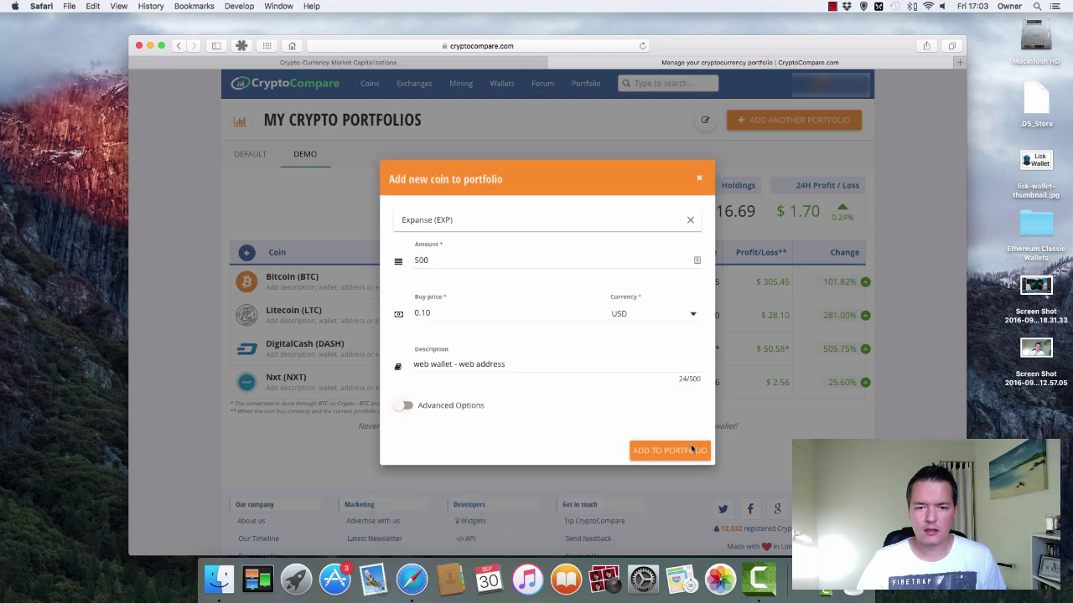
{"action": "left_click", "coordinate": [679, 452]}
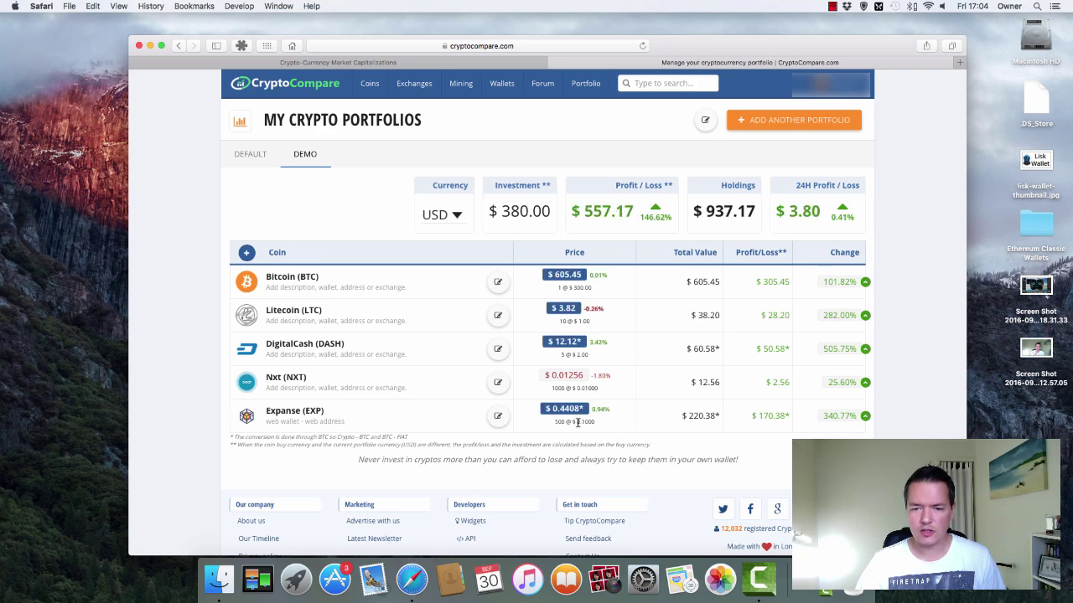
Examine the Expanse buy price and total value, plus the portfolio's overall holdings and 24-hour profit or loss
{"action": "left_click_drag", "start_coordinate": [576, 422], "coordinate": [591, 422]}
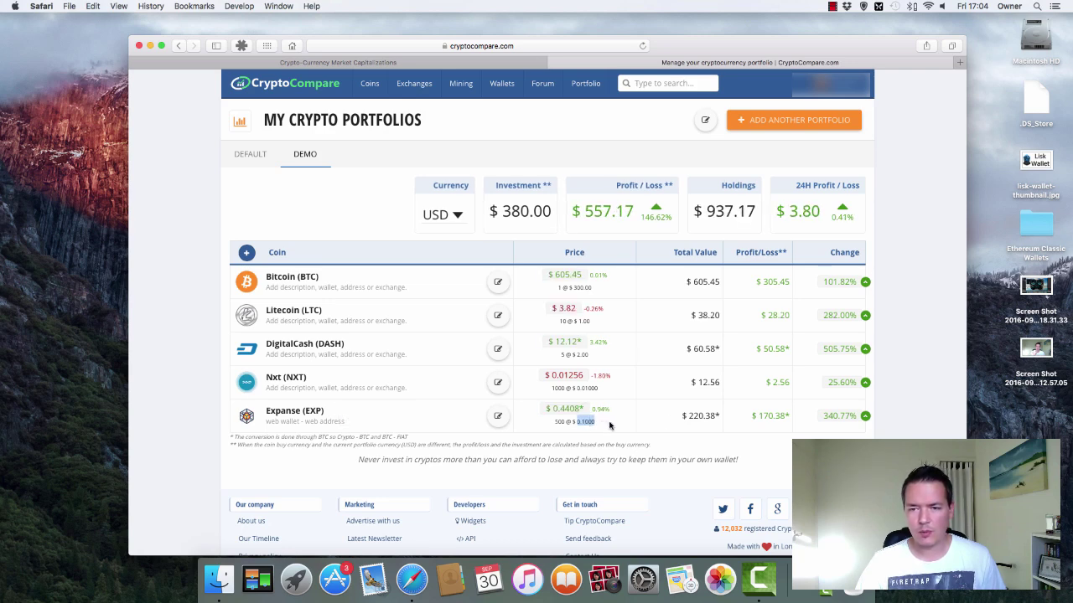
{"action": "left_click", "coordinate": [679, 417]}
{"action": "left_click_drag", "start_coordinate": [679, 417], "coordinate": [719, 416]}
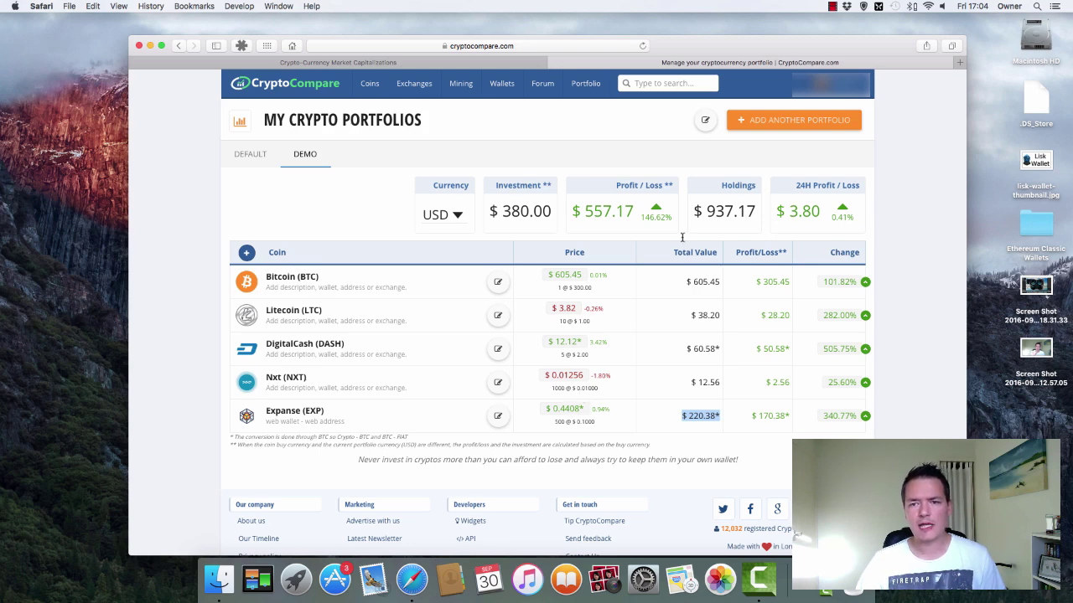
{"action": "left_click_drag", "start_coordinate": [707, 211], "coordinate": [757, 212]}
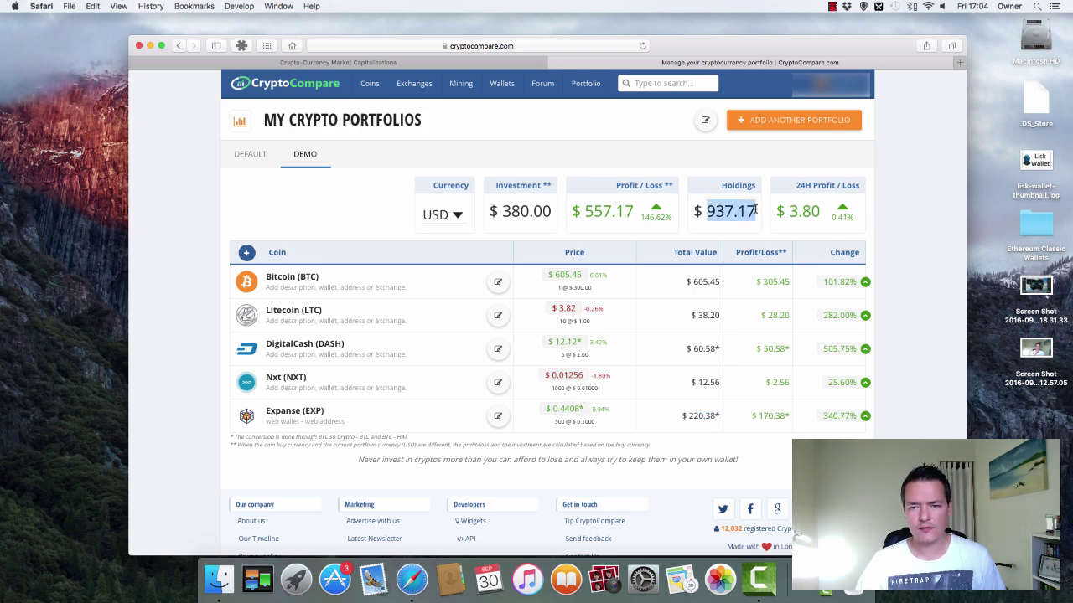
{"action": "left_click", "coordinate": [757, 211]}
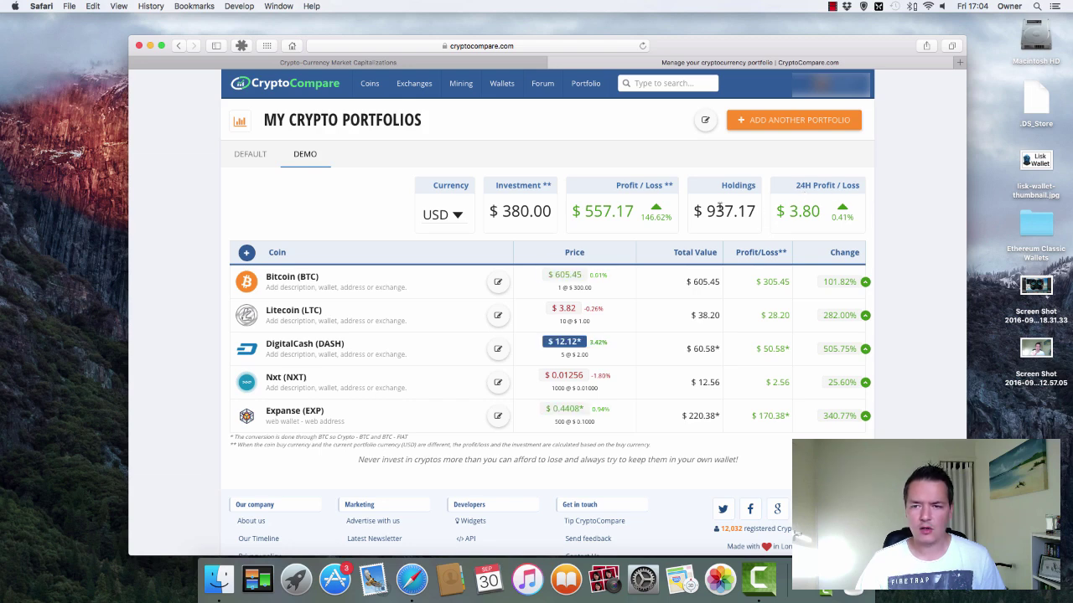
{"action": "left_click_drag", "start_coordinate": [704, 212], "coordinate": [862, 218]}
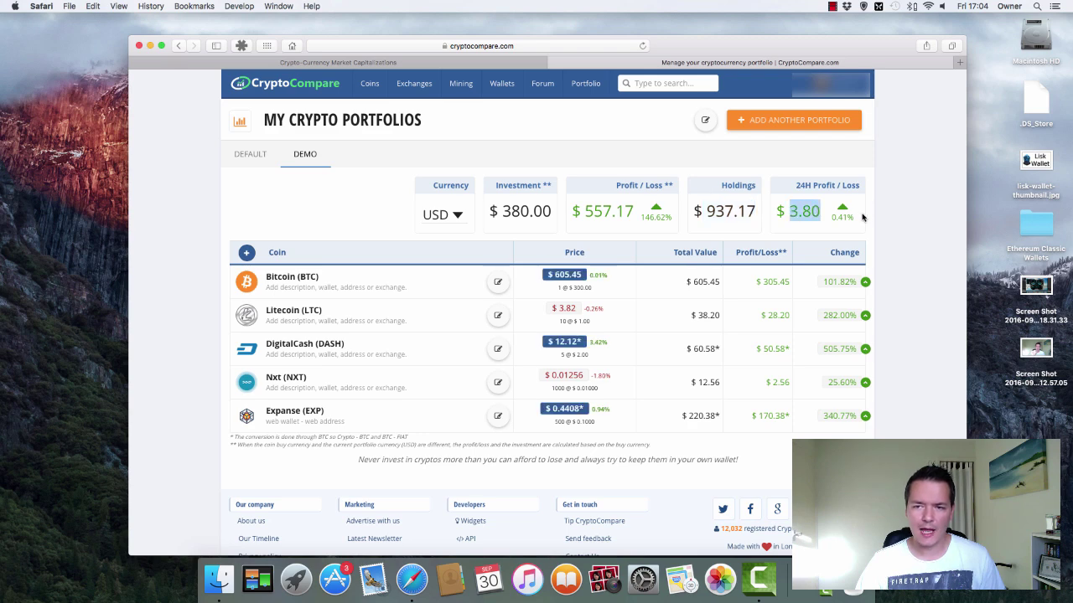
{"action": "left_click", "coordinate": [862, 218]}
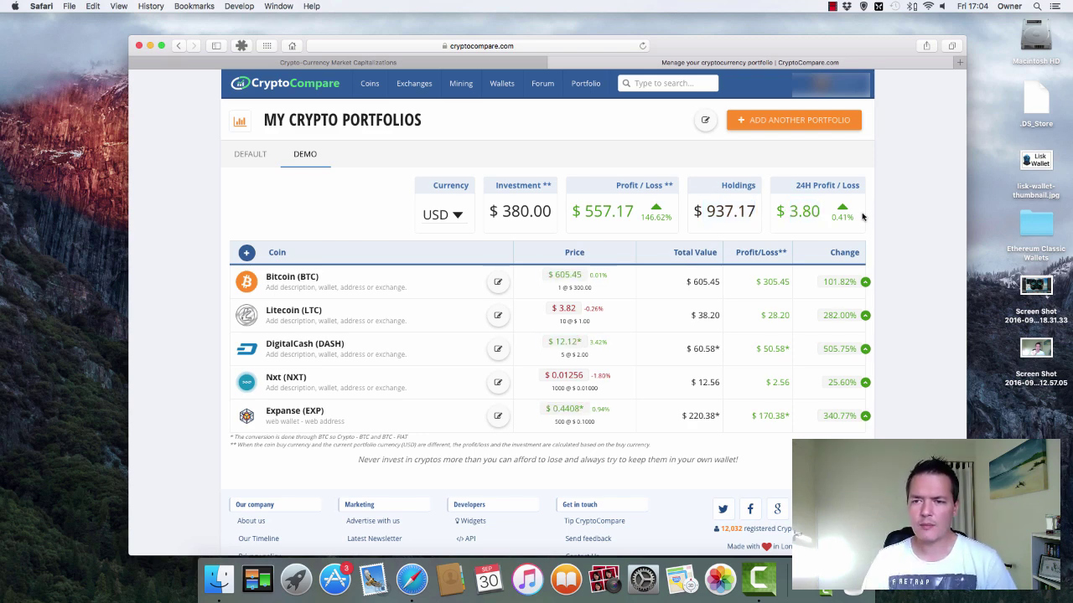